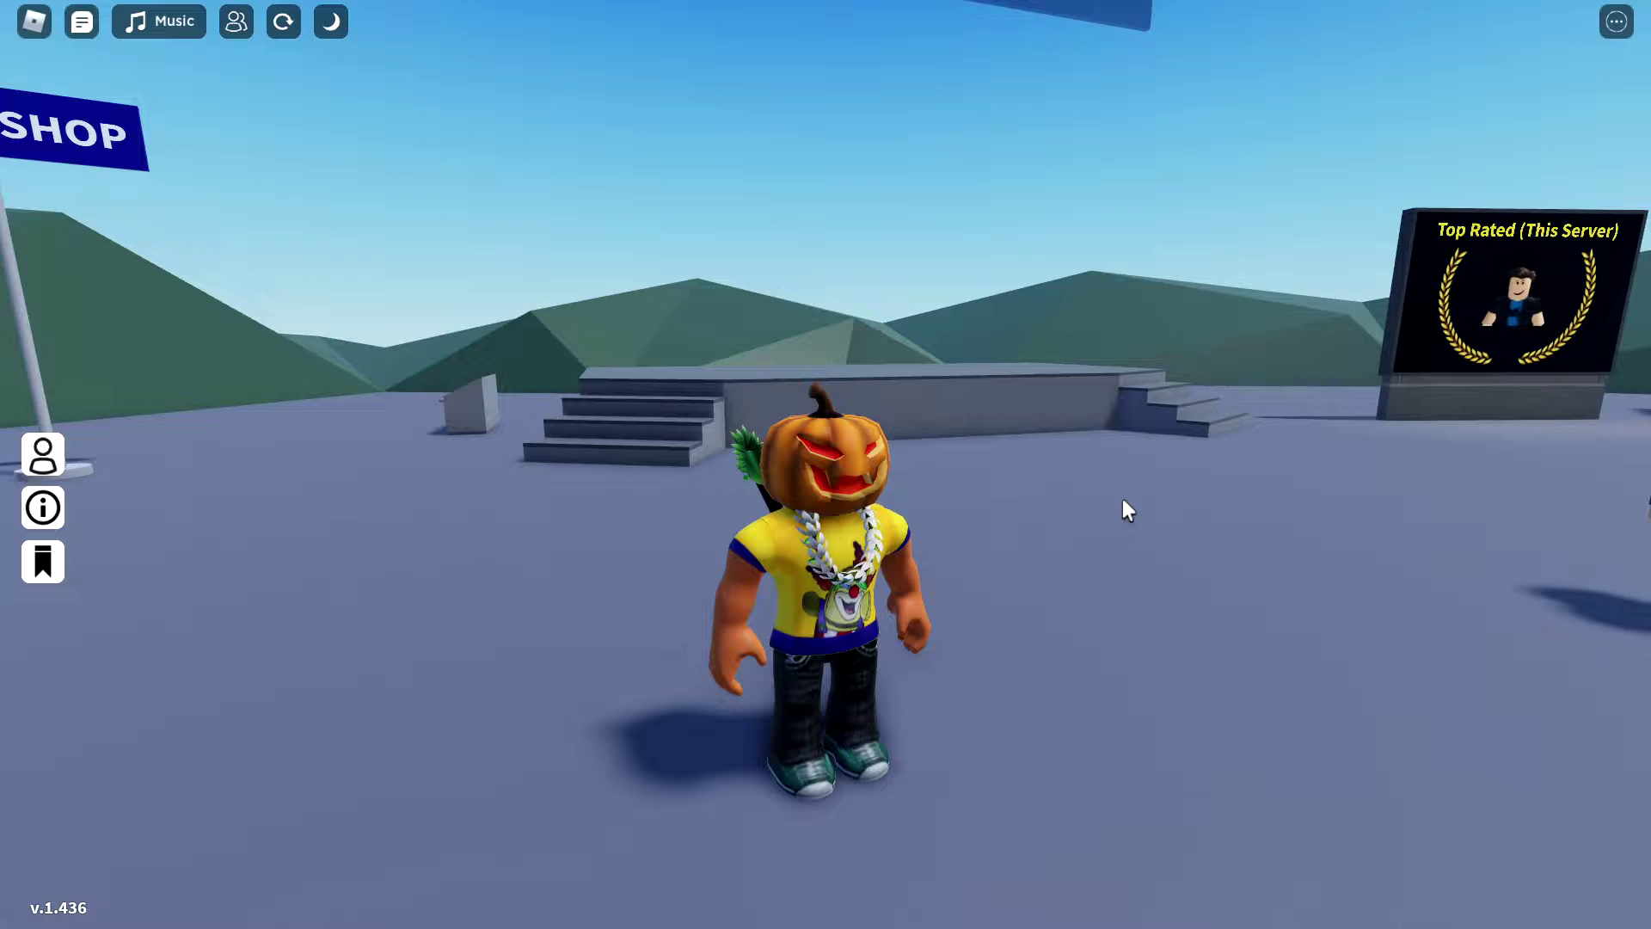
Reset the avatar from the in-game menu.
key(Escape)
key(r)
key(Return)
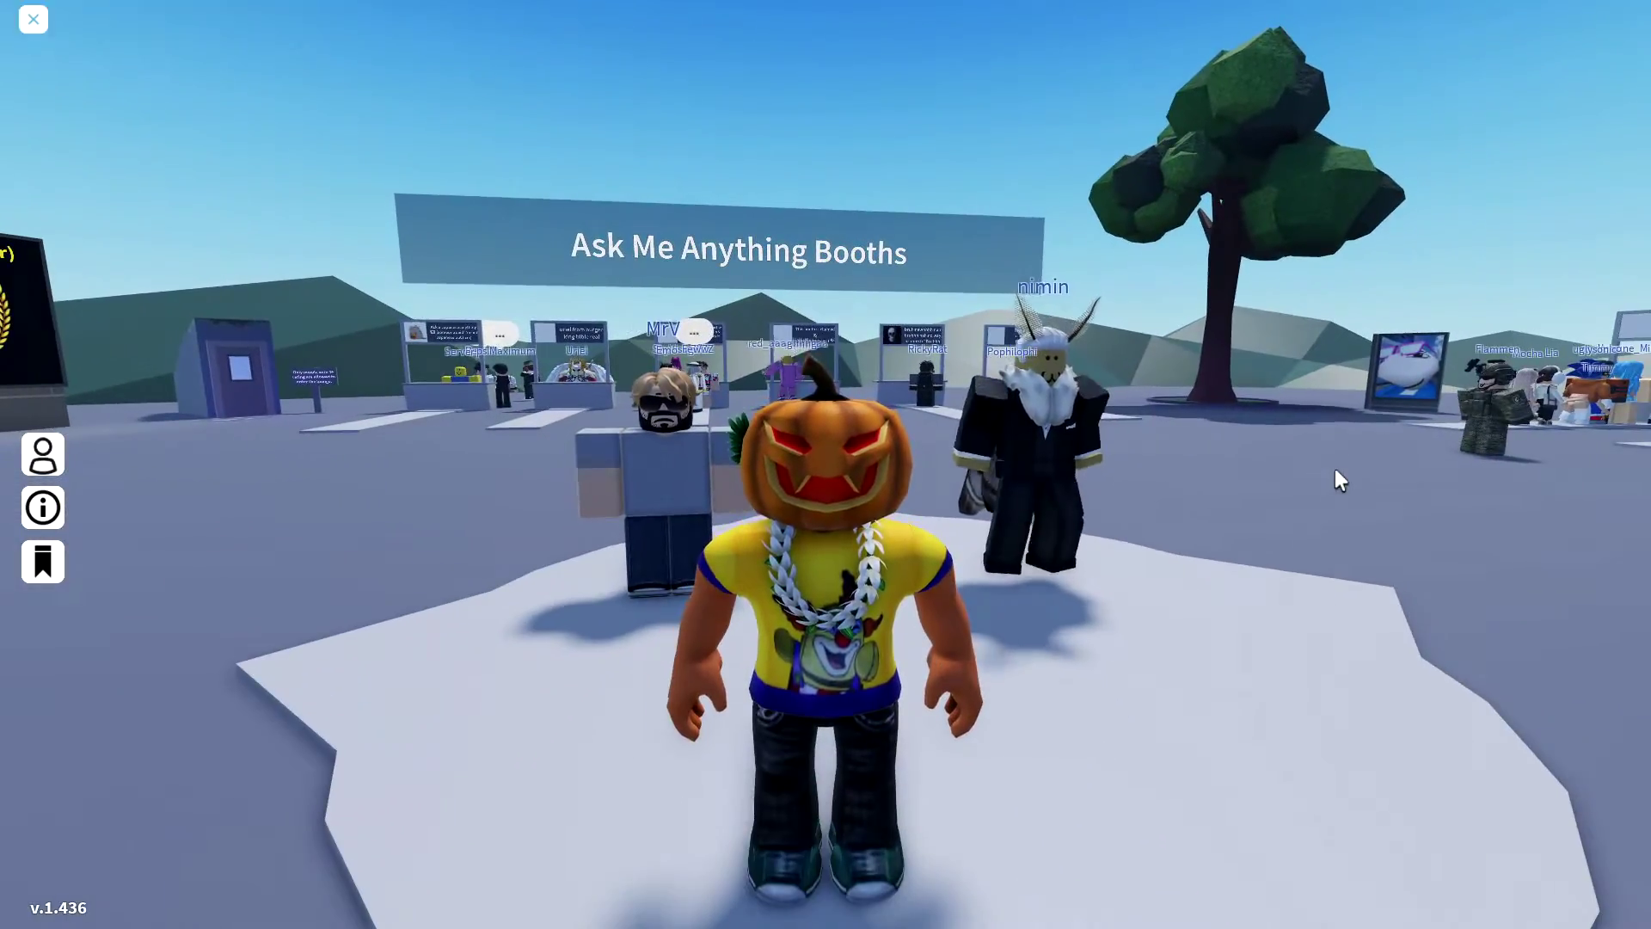
Leave Rate My Avatar and minimize OBS to reveal the browser game page.
key(Escape)
key(l)
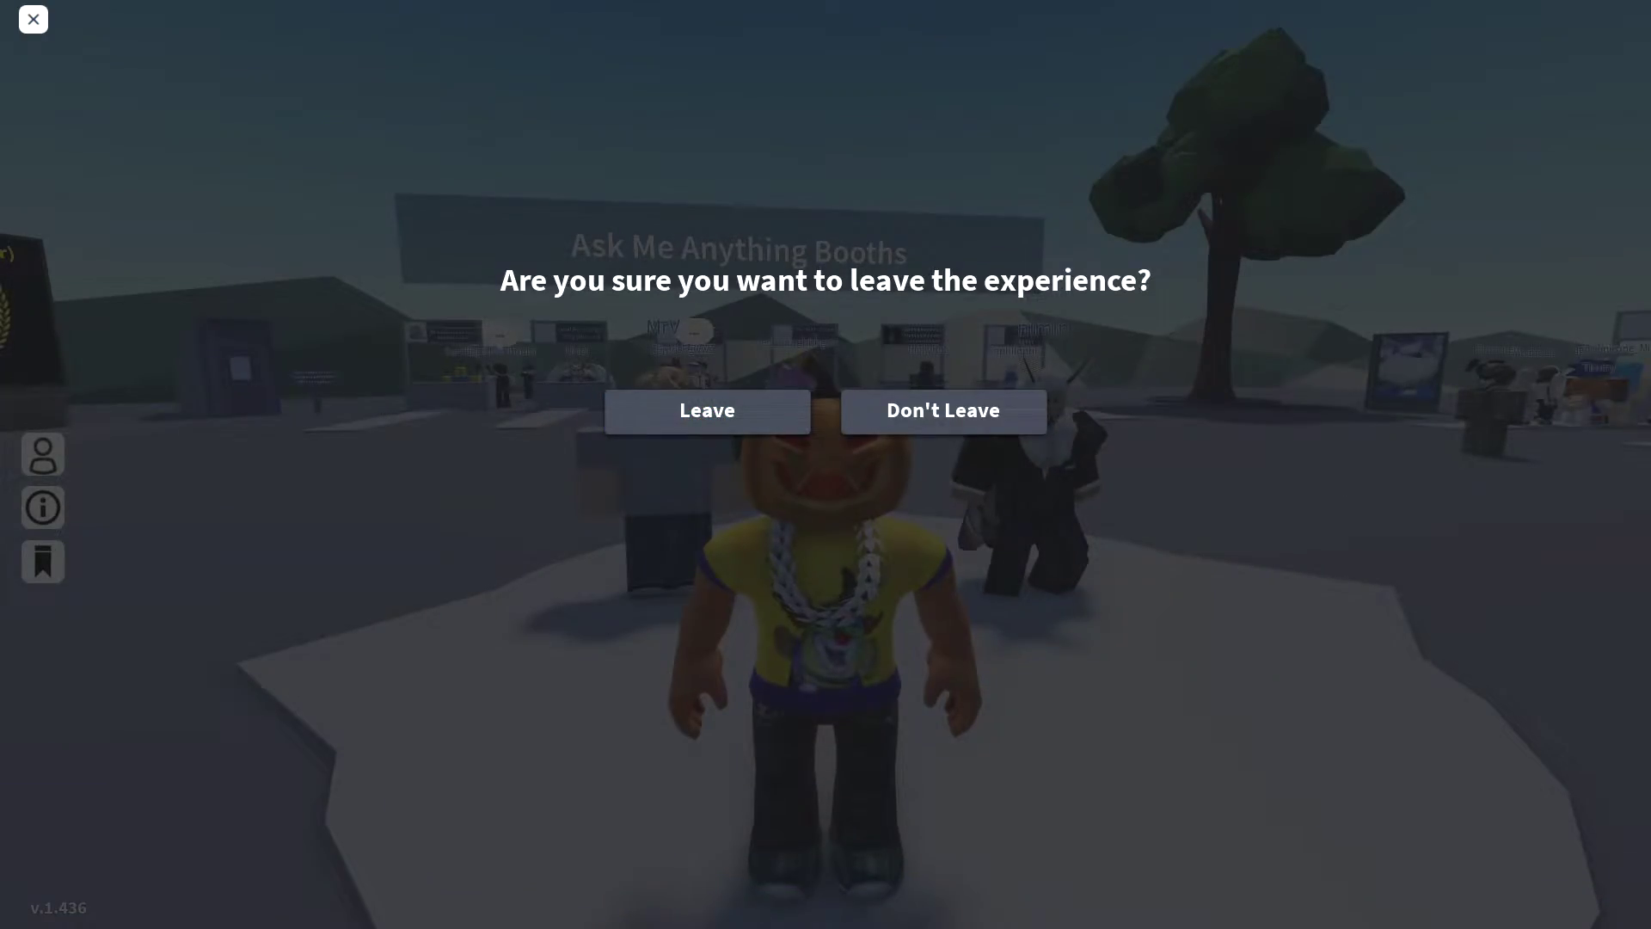
key(Return)
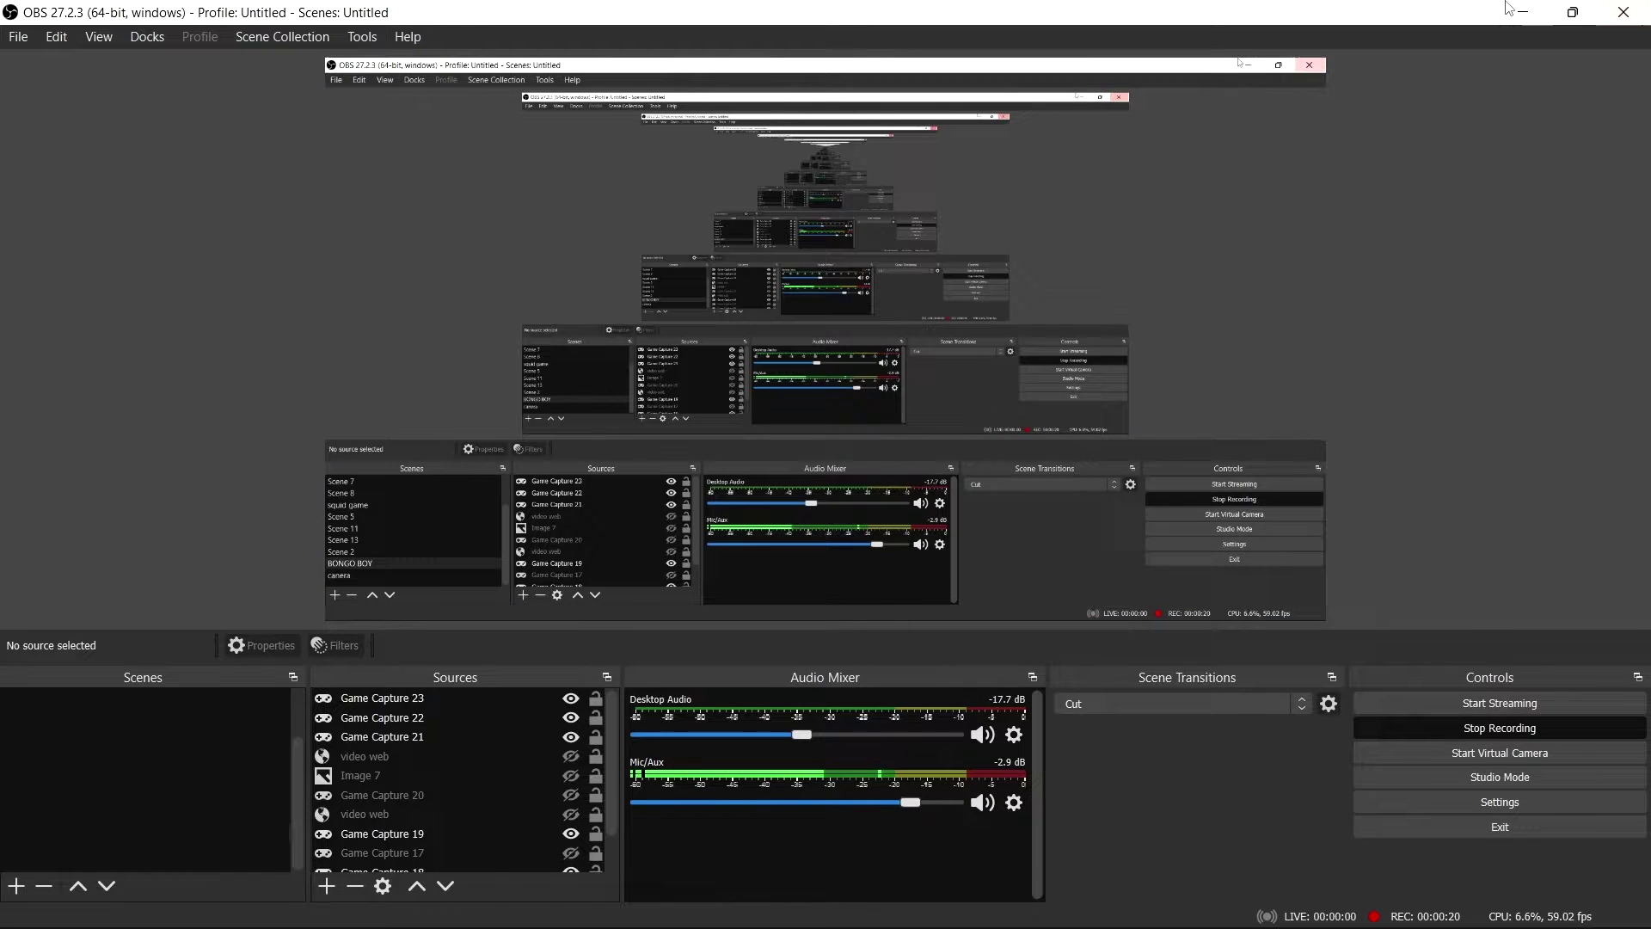
click(1523, 12)
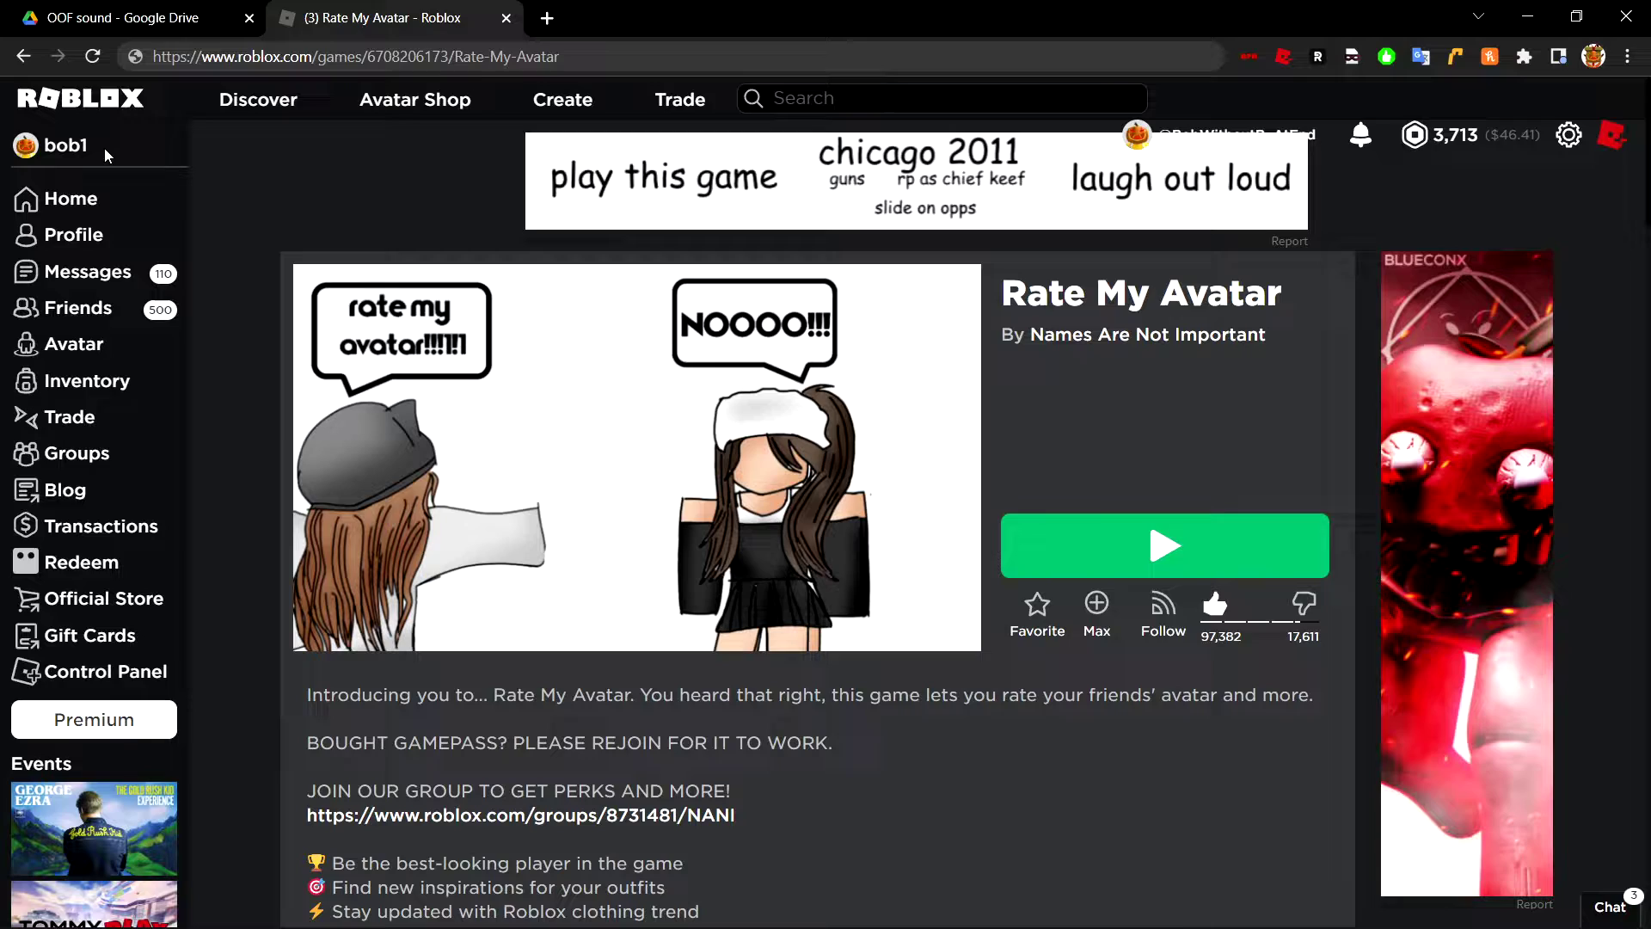
Preview ouch.ogg in the OOF sound Drive folder and download it.
click(201, 17)
double_click(432, 388)
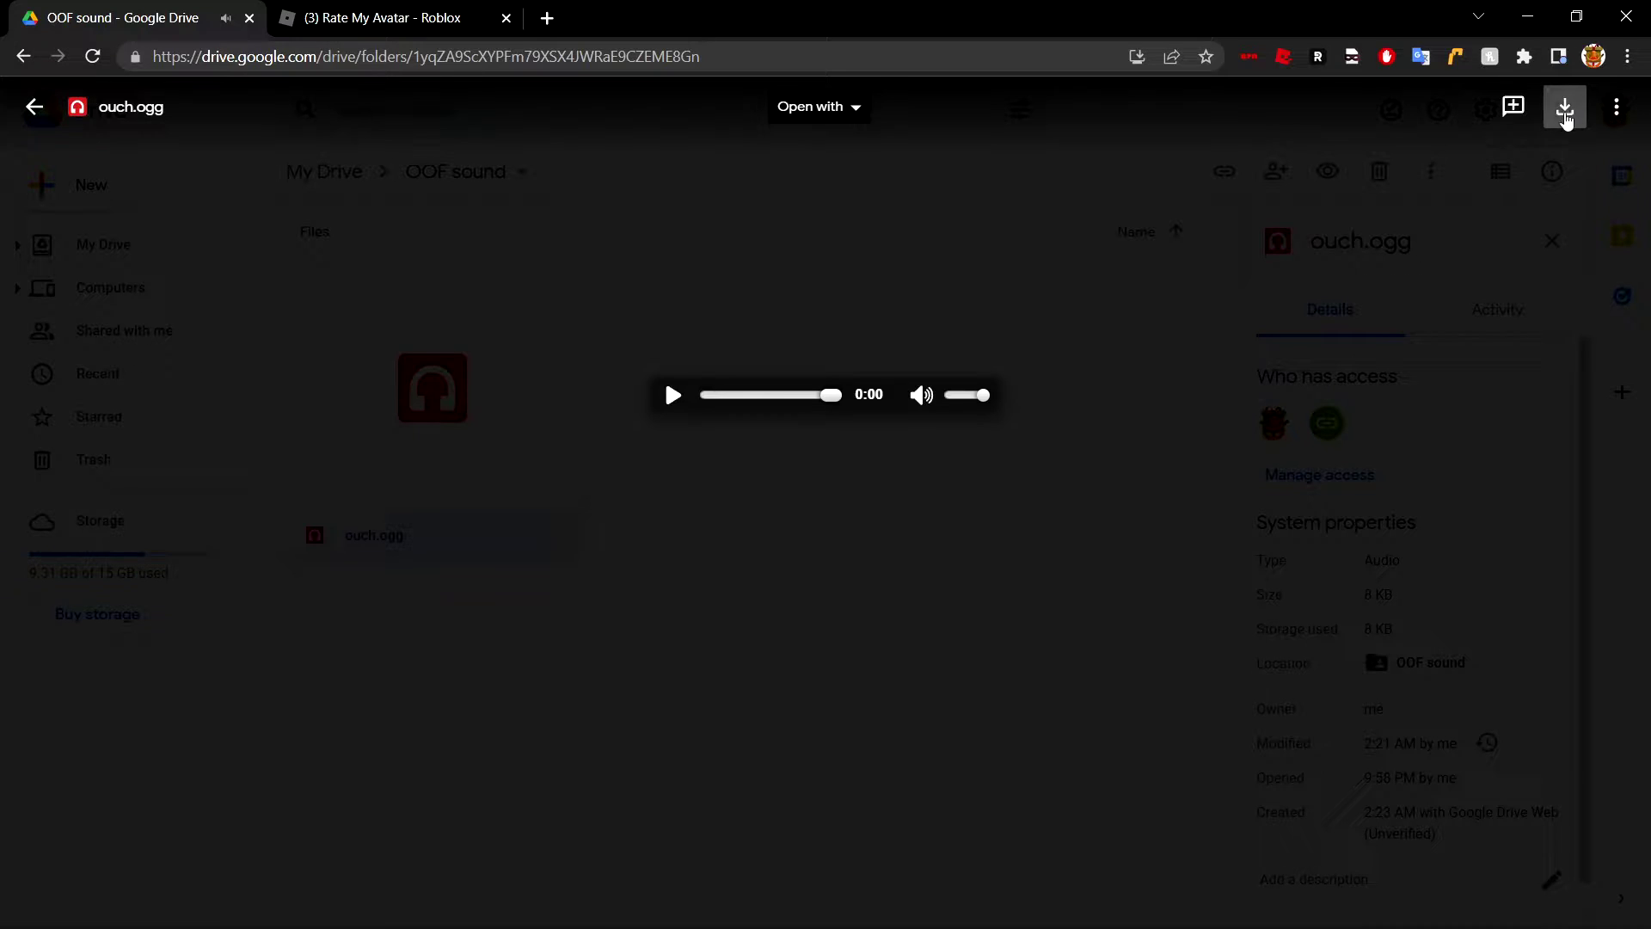
click(35, 107)
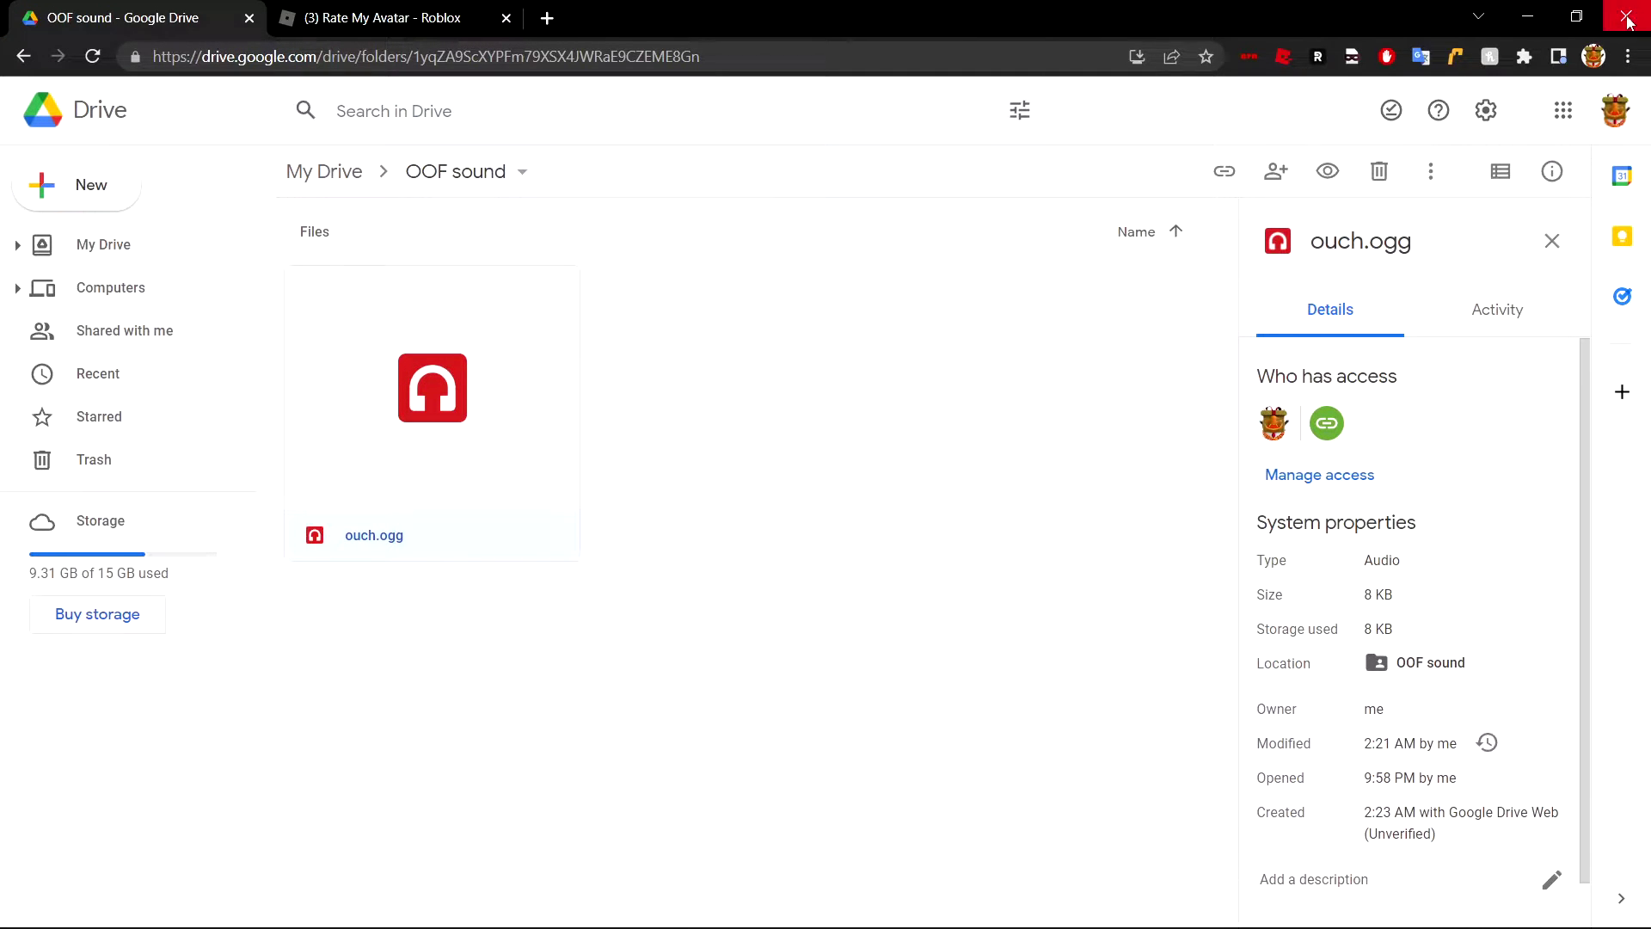
key(super)
key(super)
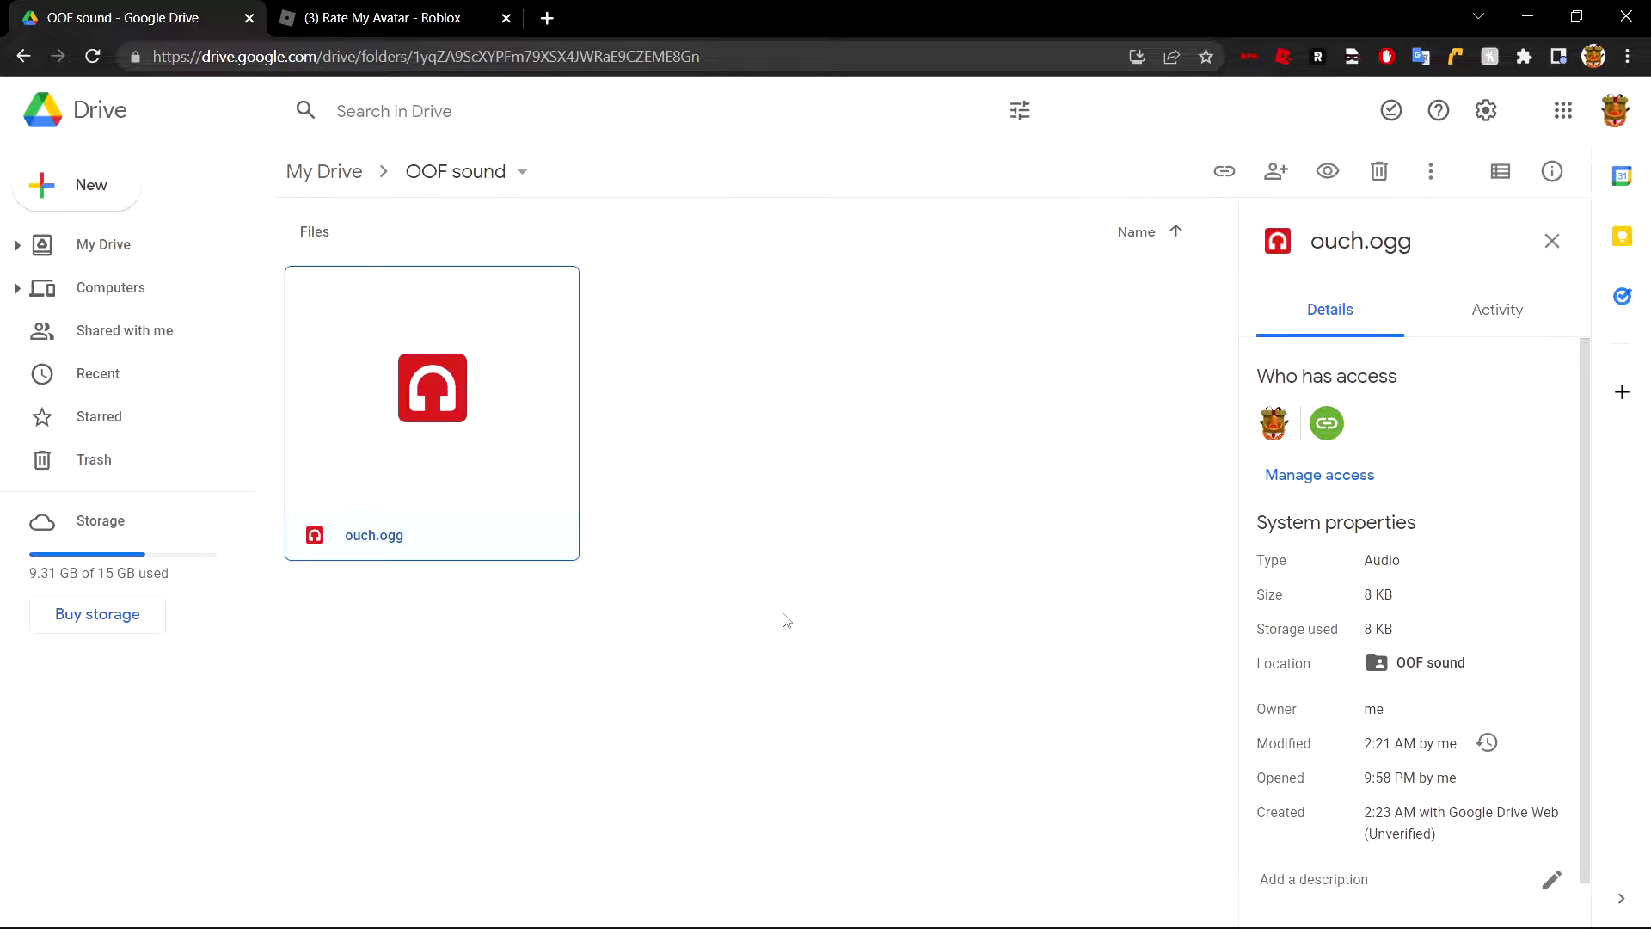
key(super)
text(roblox play)
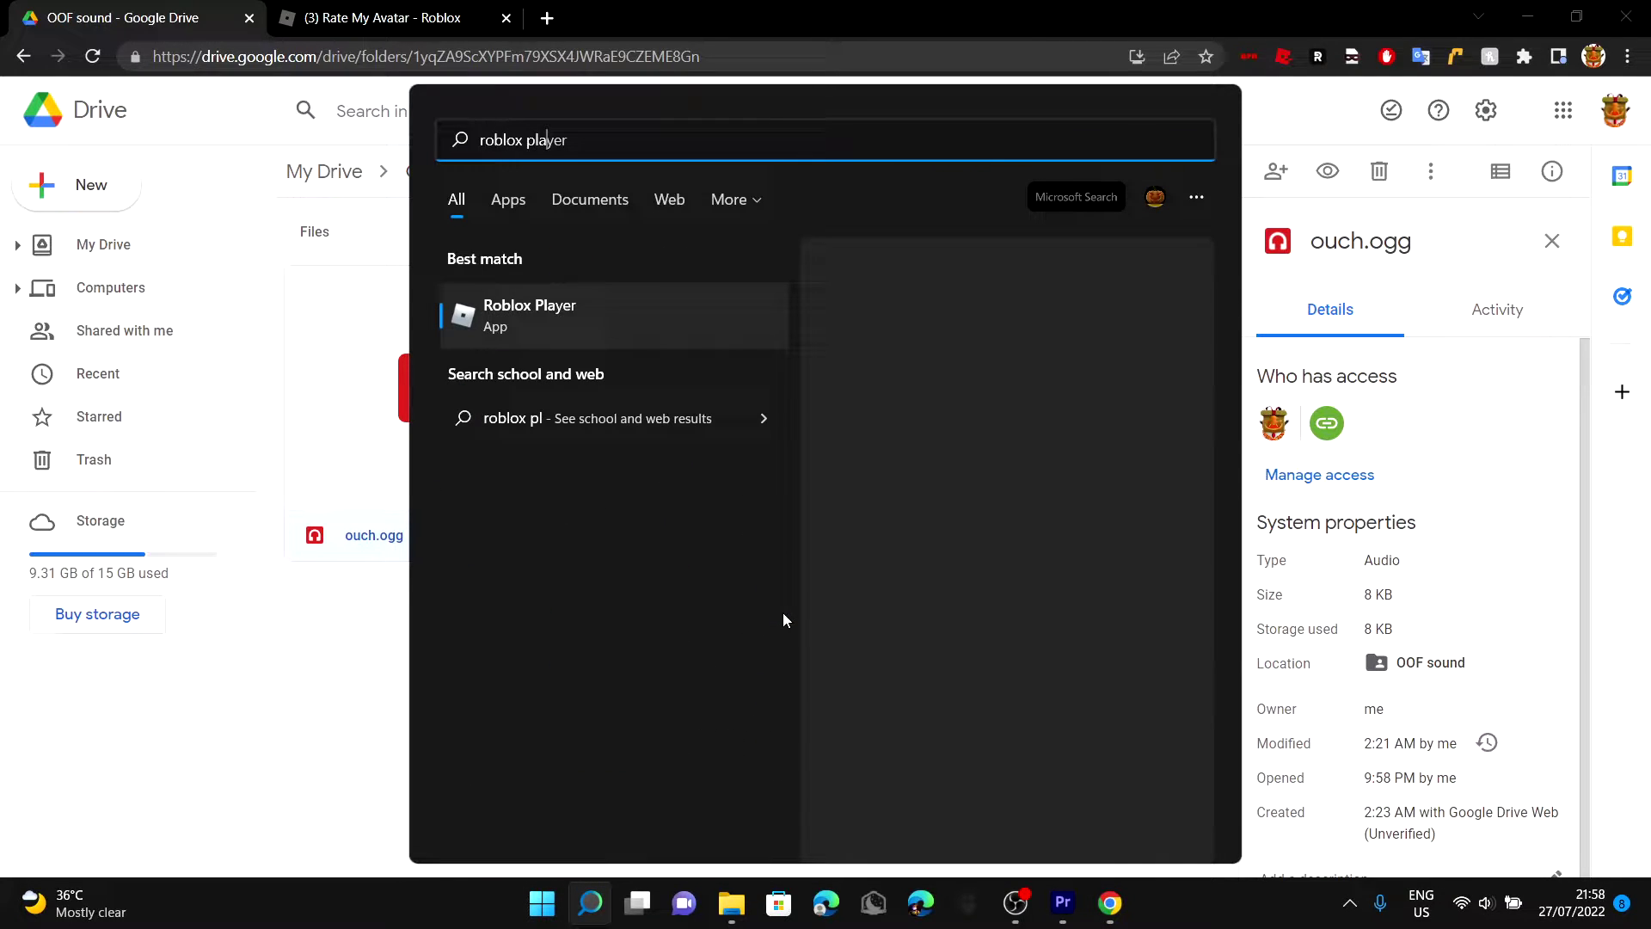
text(er)
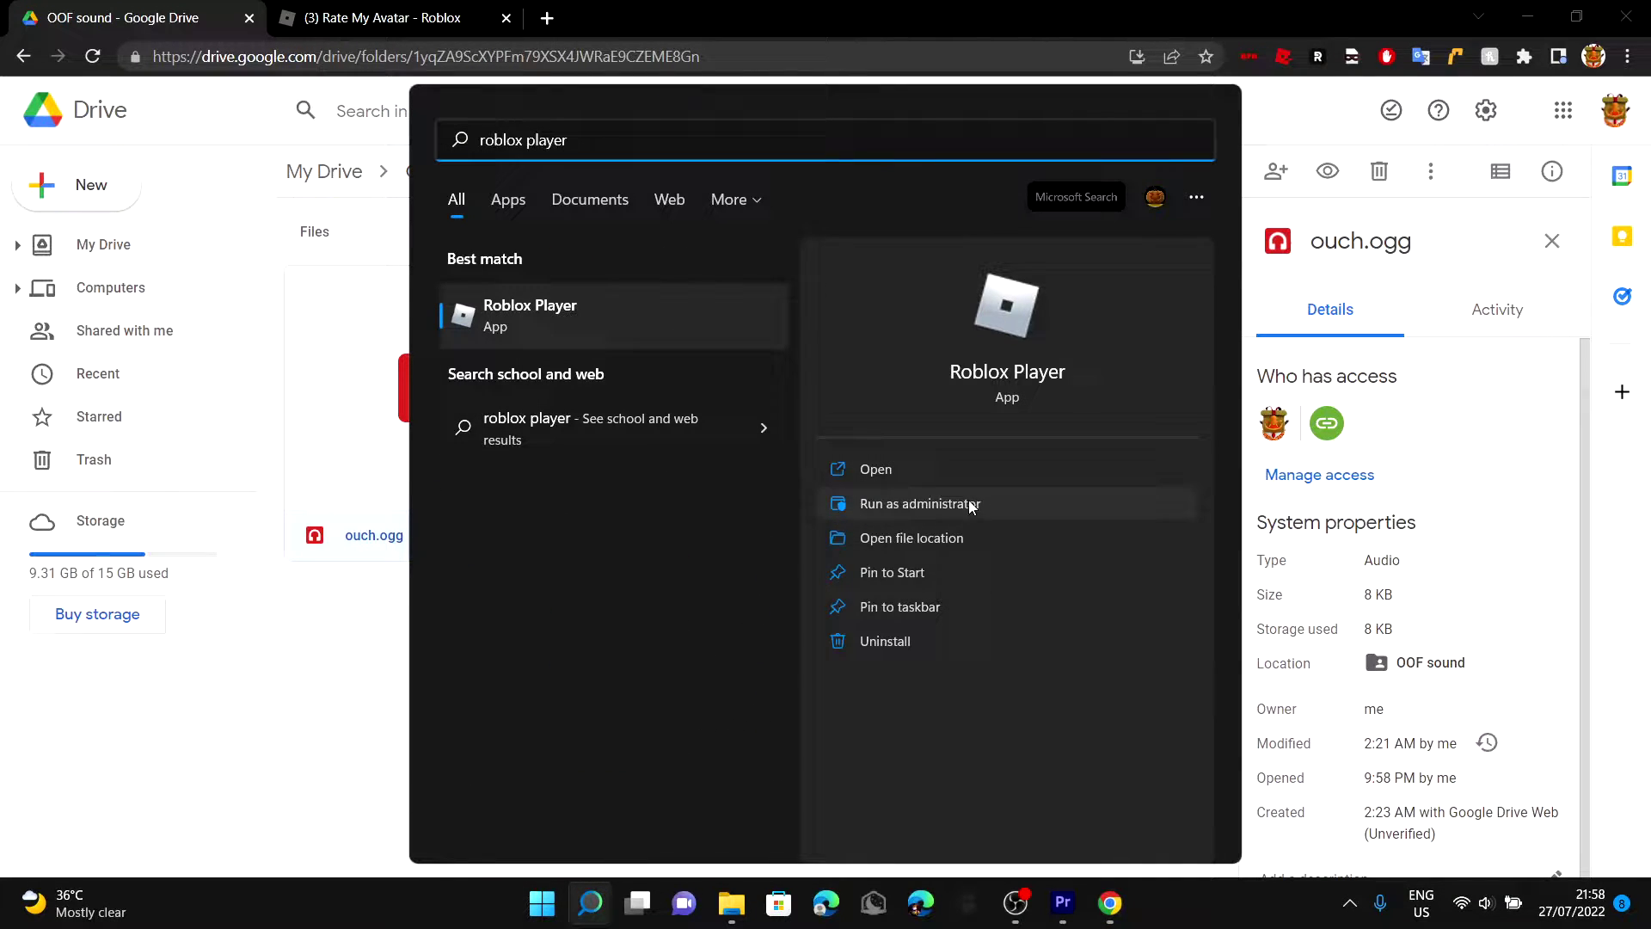
Follow the Roblox Player shortcut to its install folder and open content\sounds.
click(912, 539)
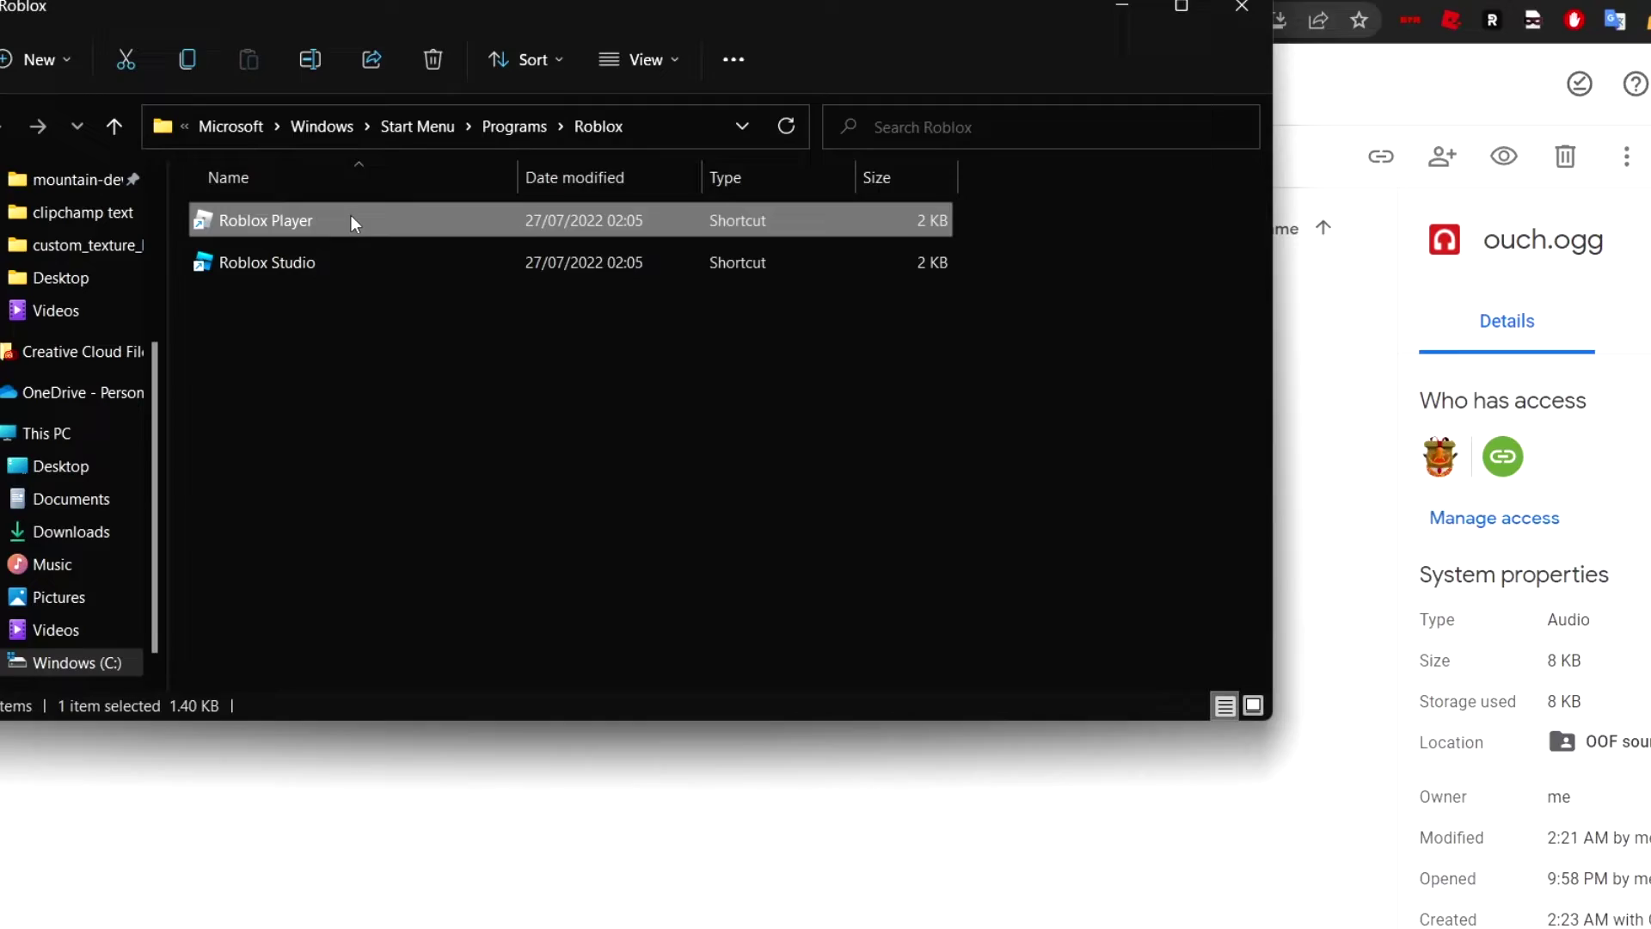
right_click(351, 216)
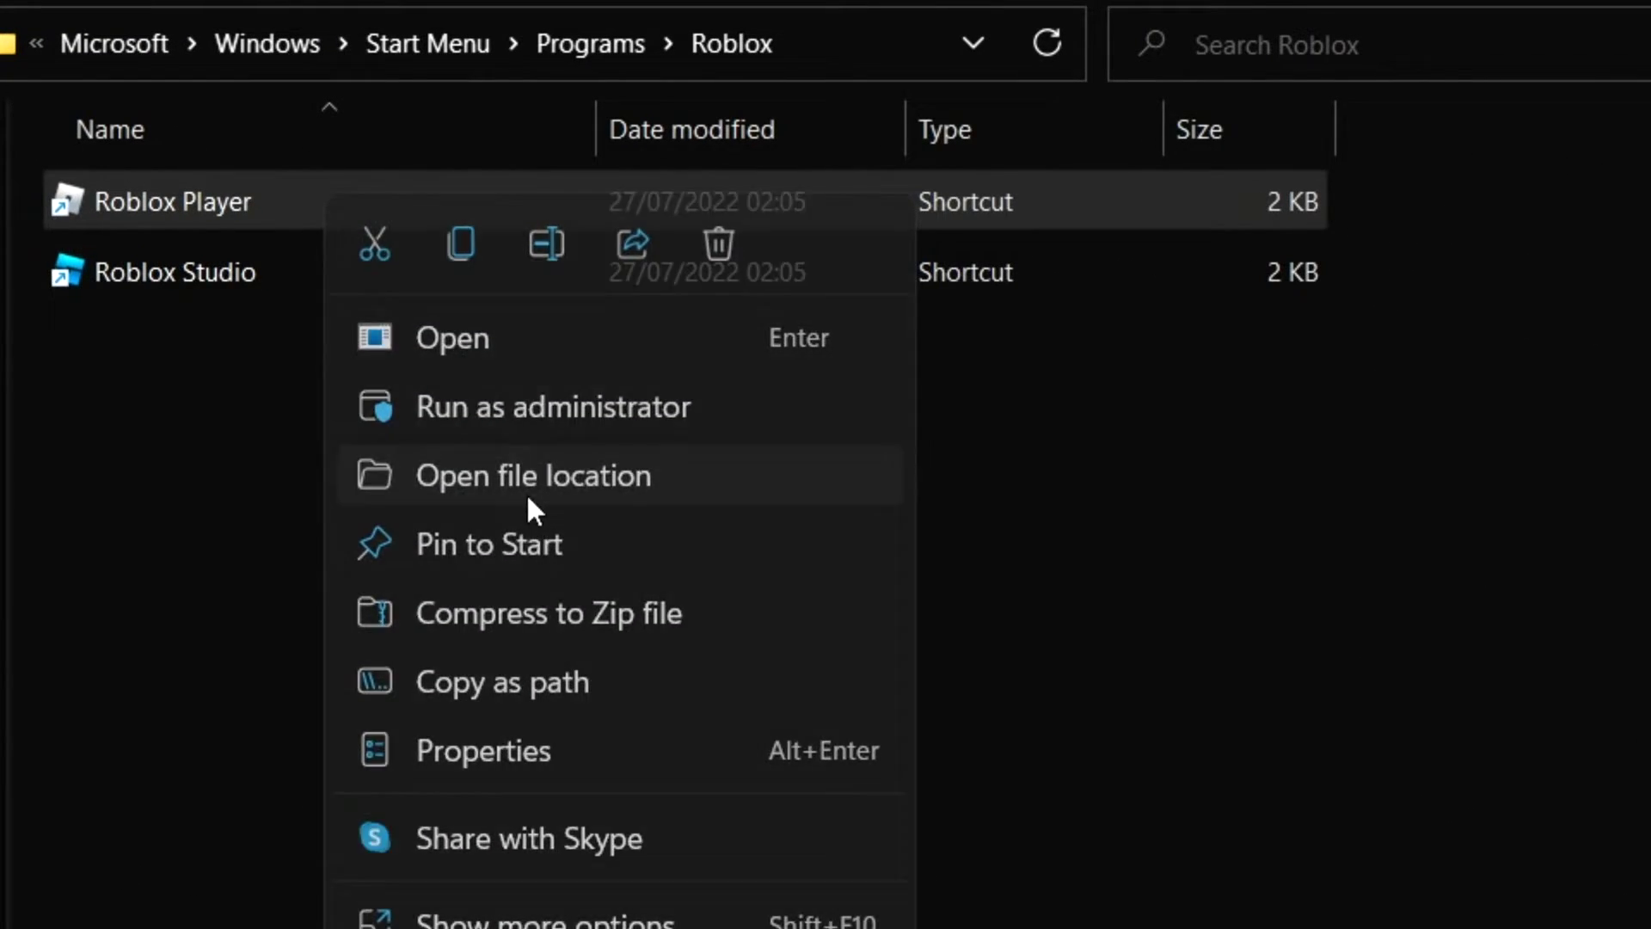
click(512, 438)
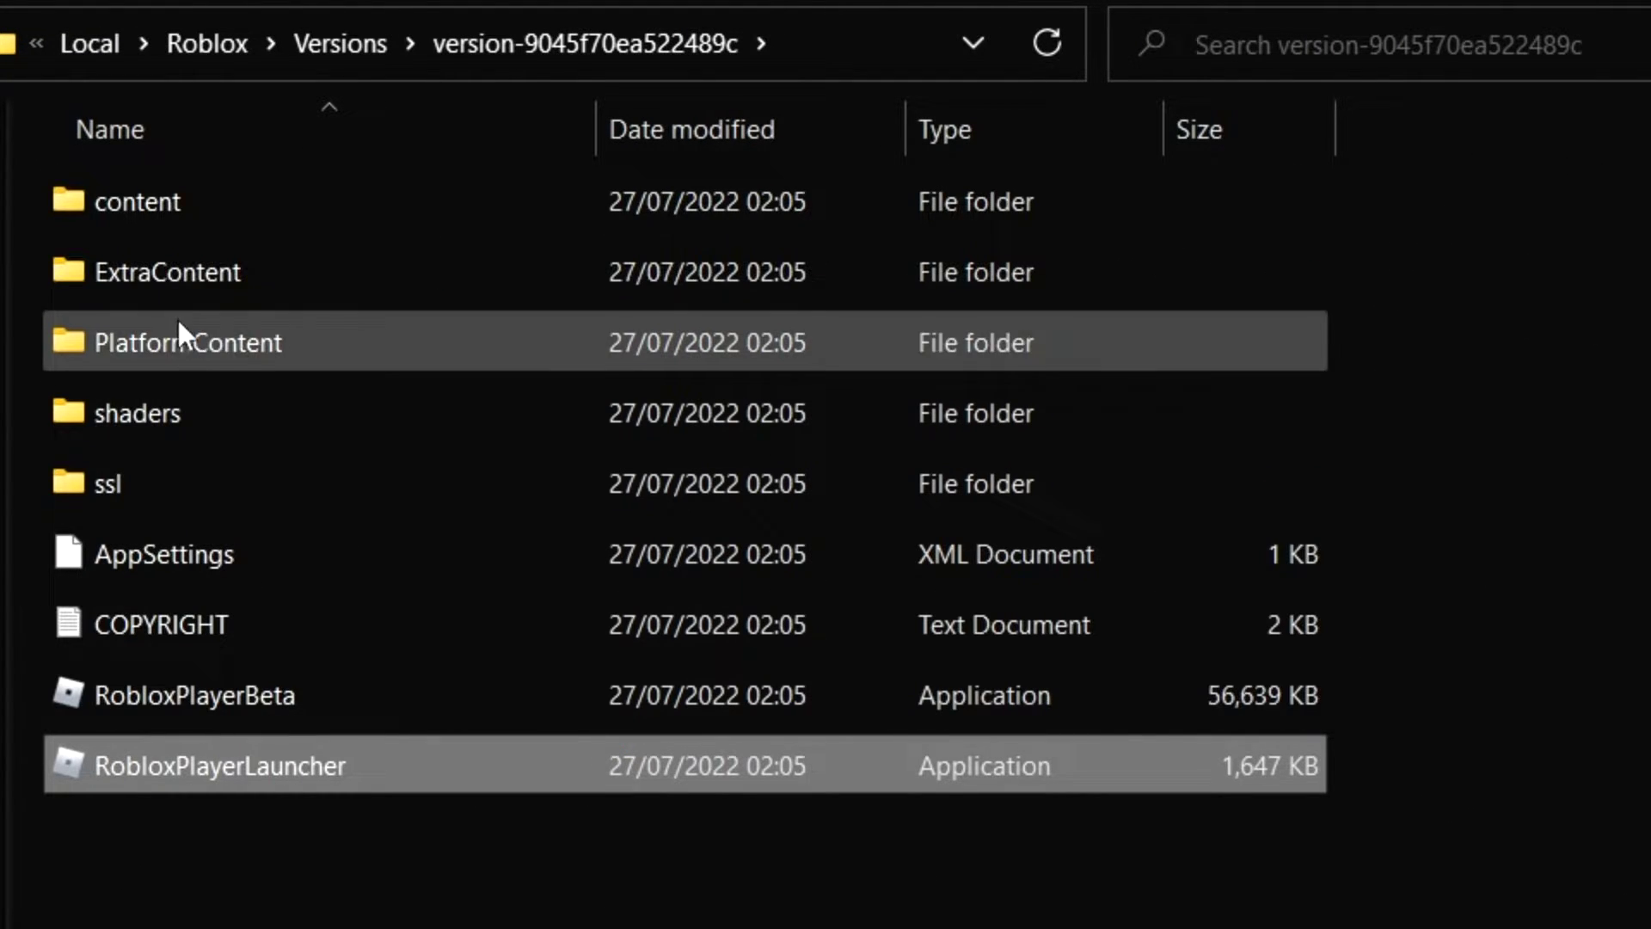
double_click(160, 205)
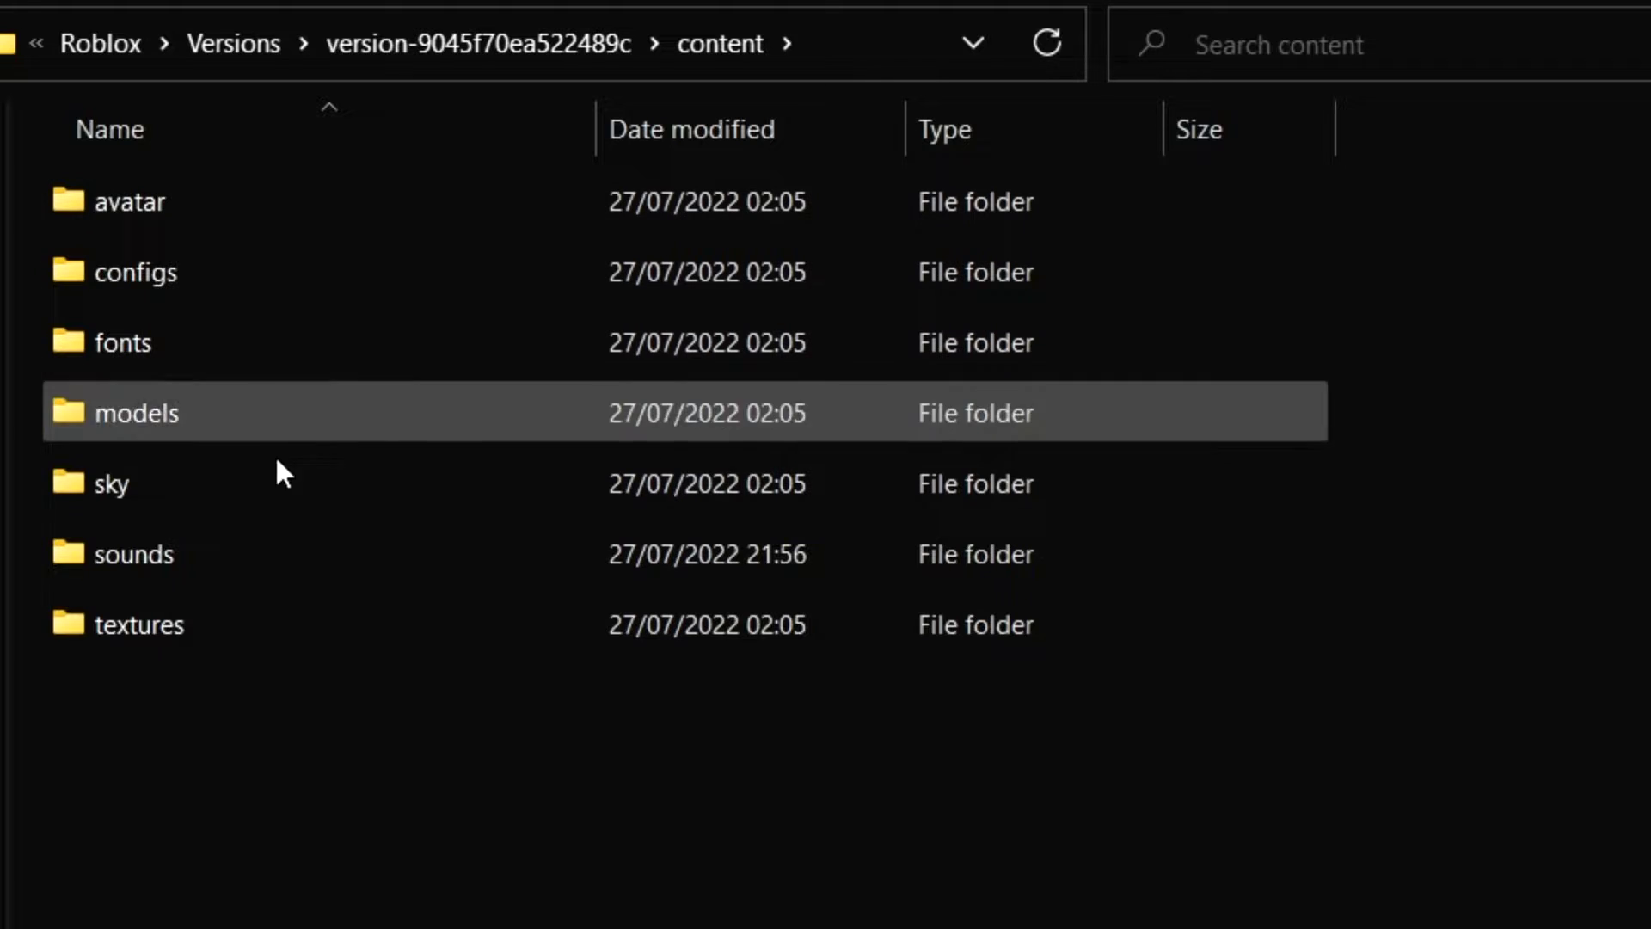
click(241, 550)
double_click(241, 551)
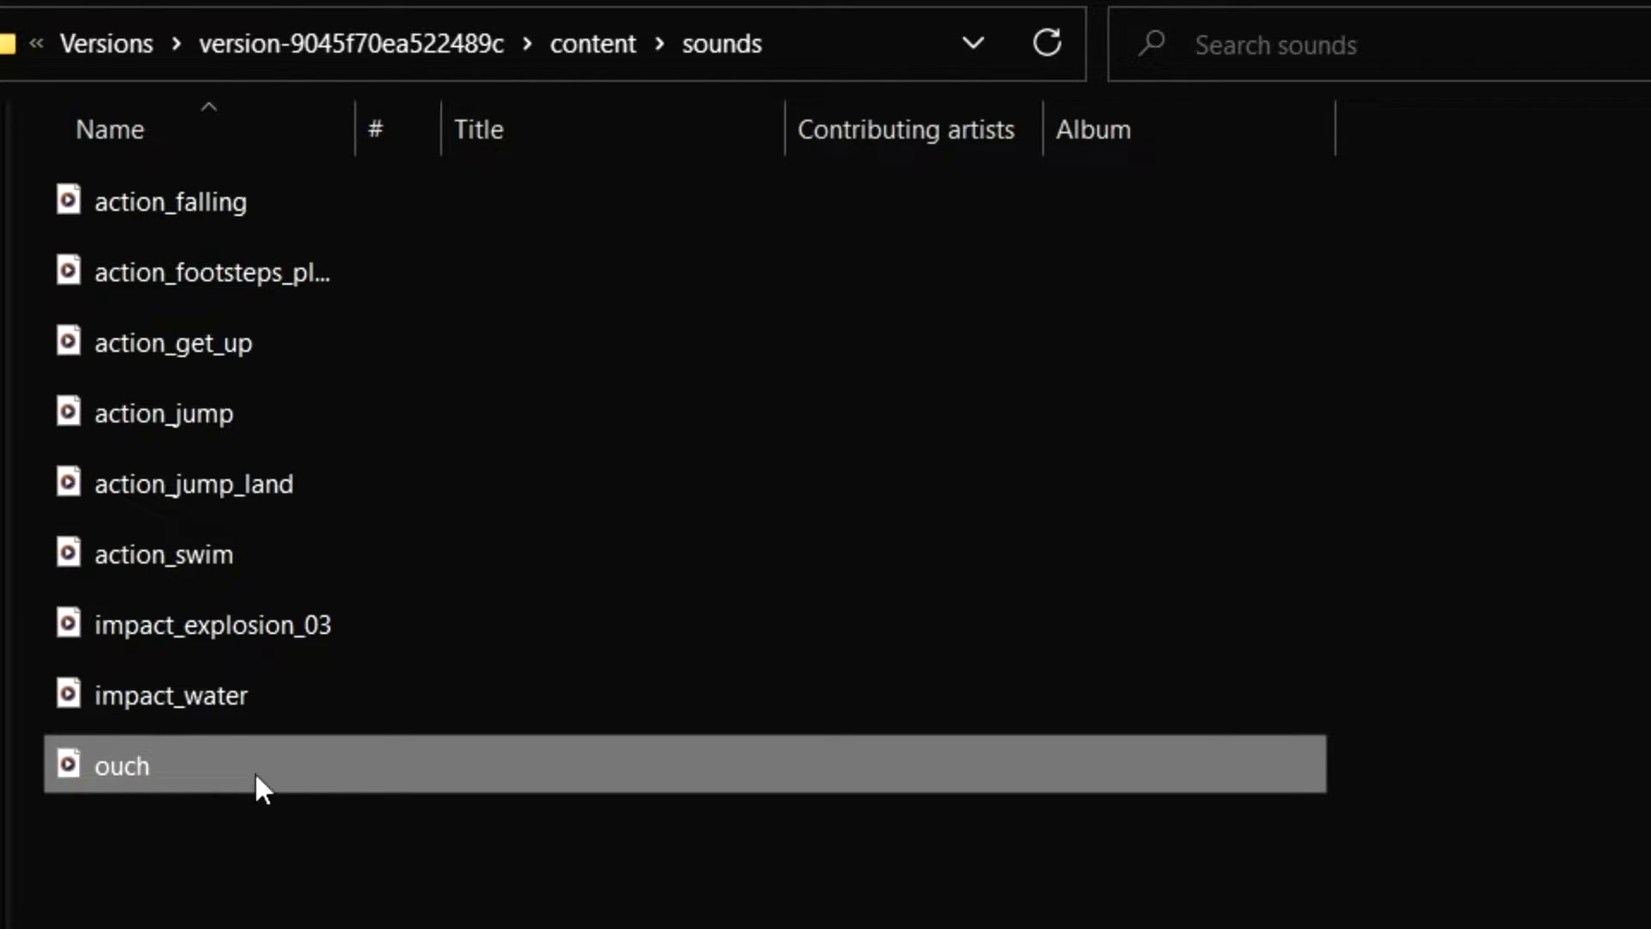
Rename the 'ouch' sound file in the Roblox sounds folder to 'ouch1'.
right_click(309, 765)
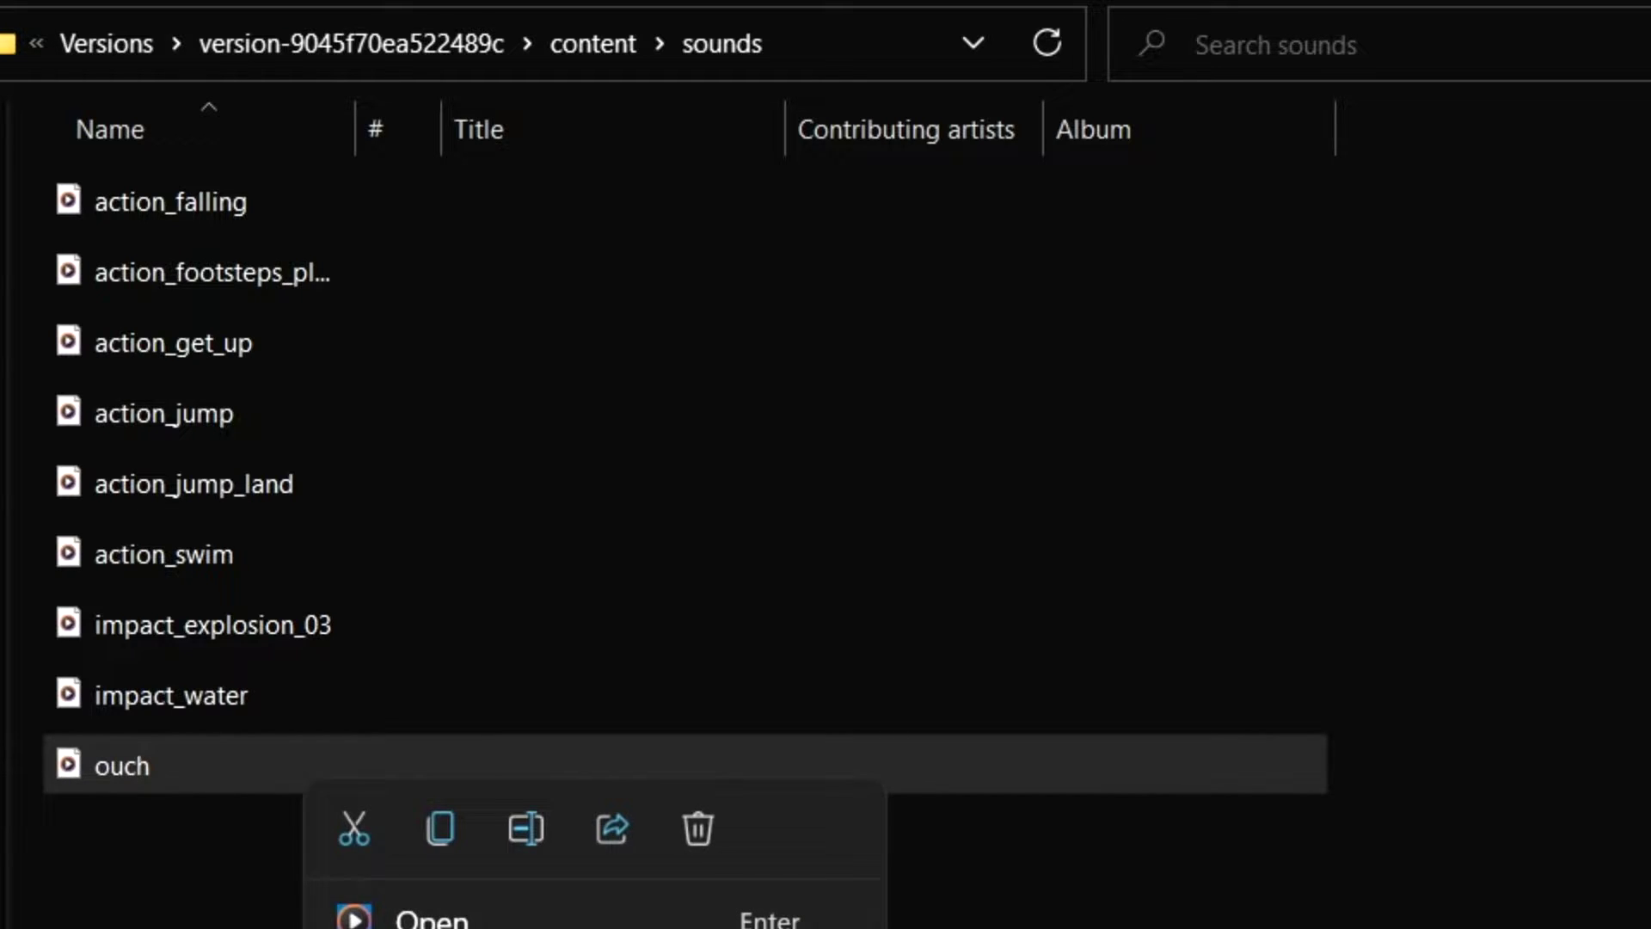
key(shift+F10)
key(m)
click(180, 778)
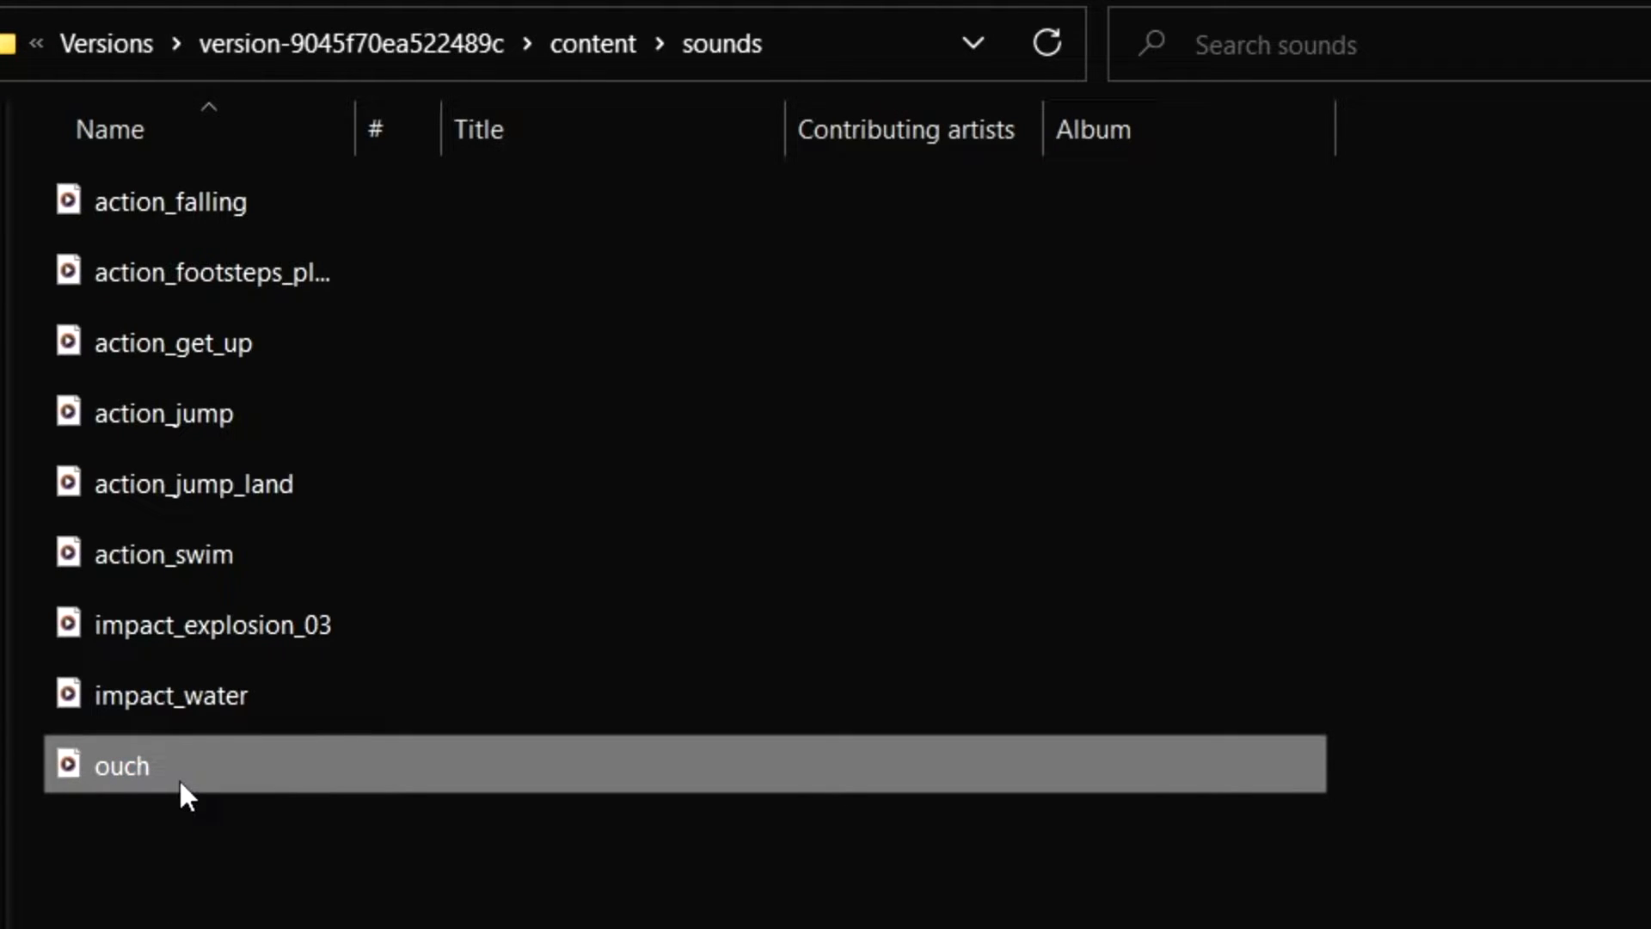
right_click(167, 766)
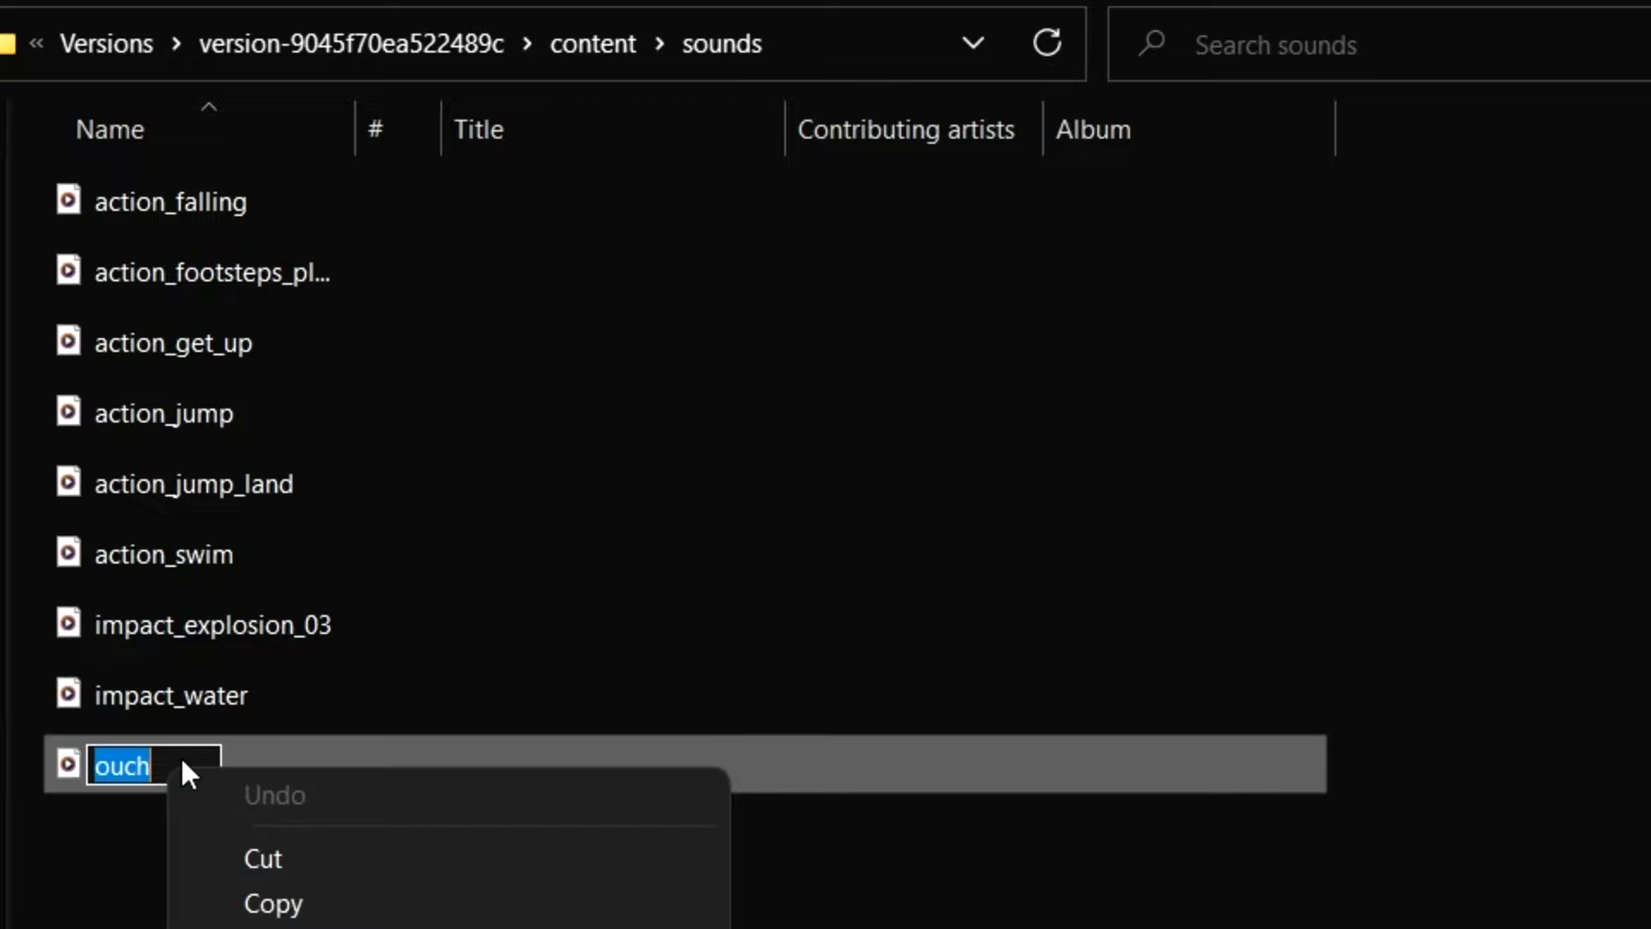
click(180, 757)
text(1)
key(Return)
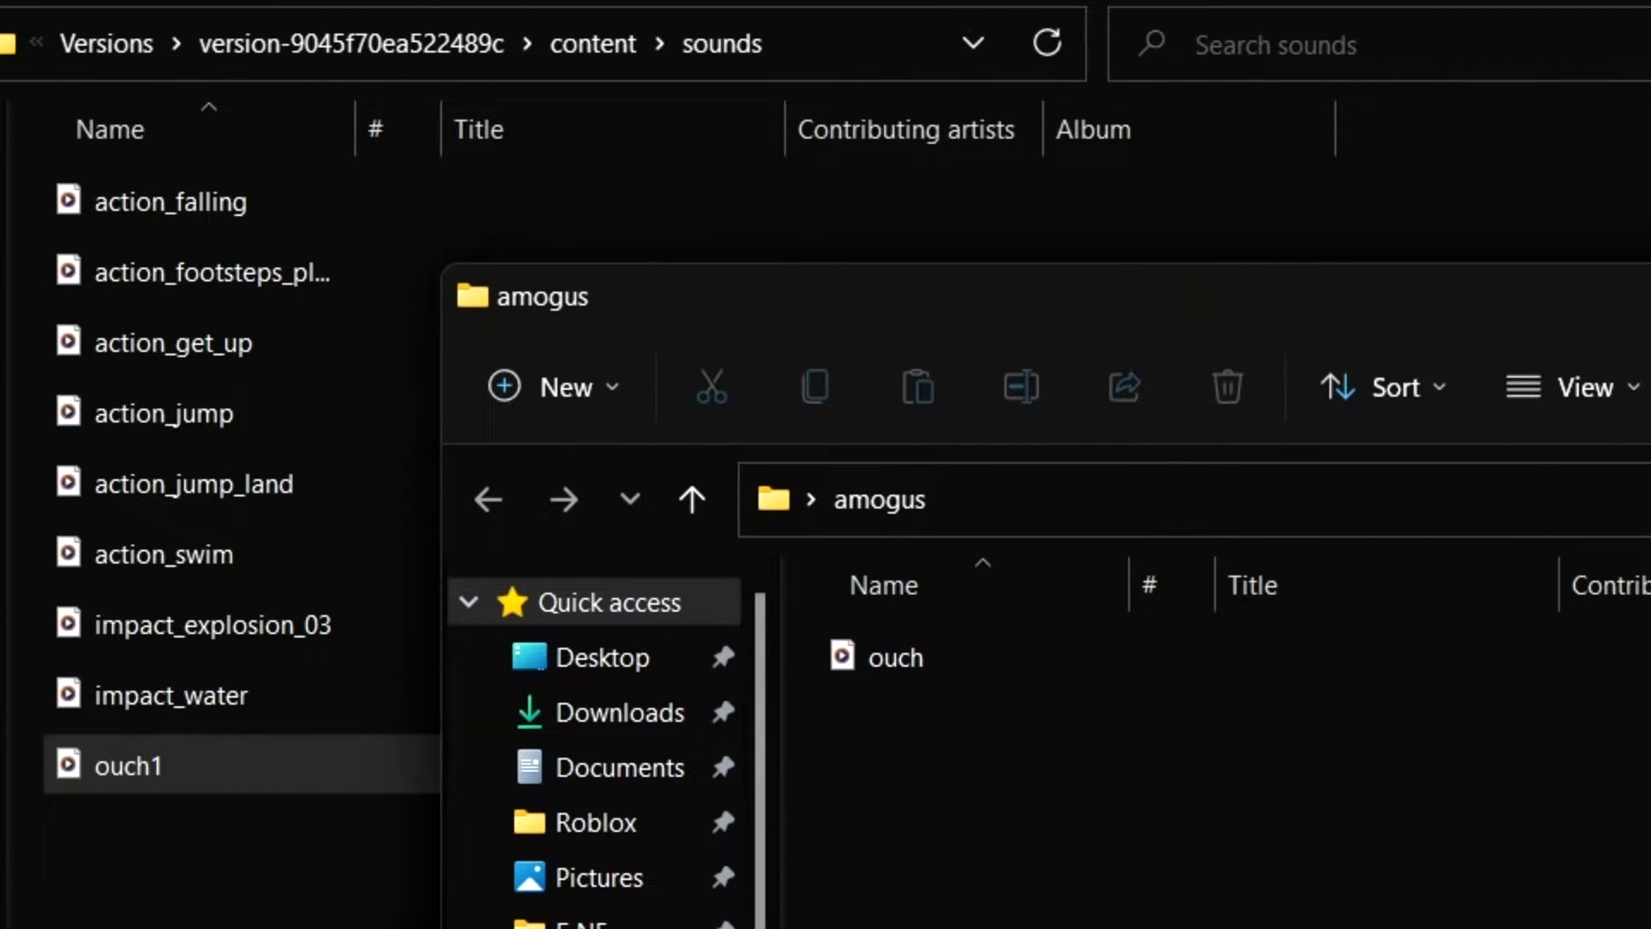
Drag the downloaded ouch sound from the amogus folder into the Roblox sounds folder.
drag(966, 657, 732, 706)
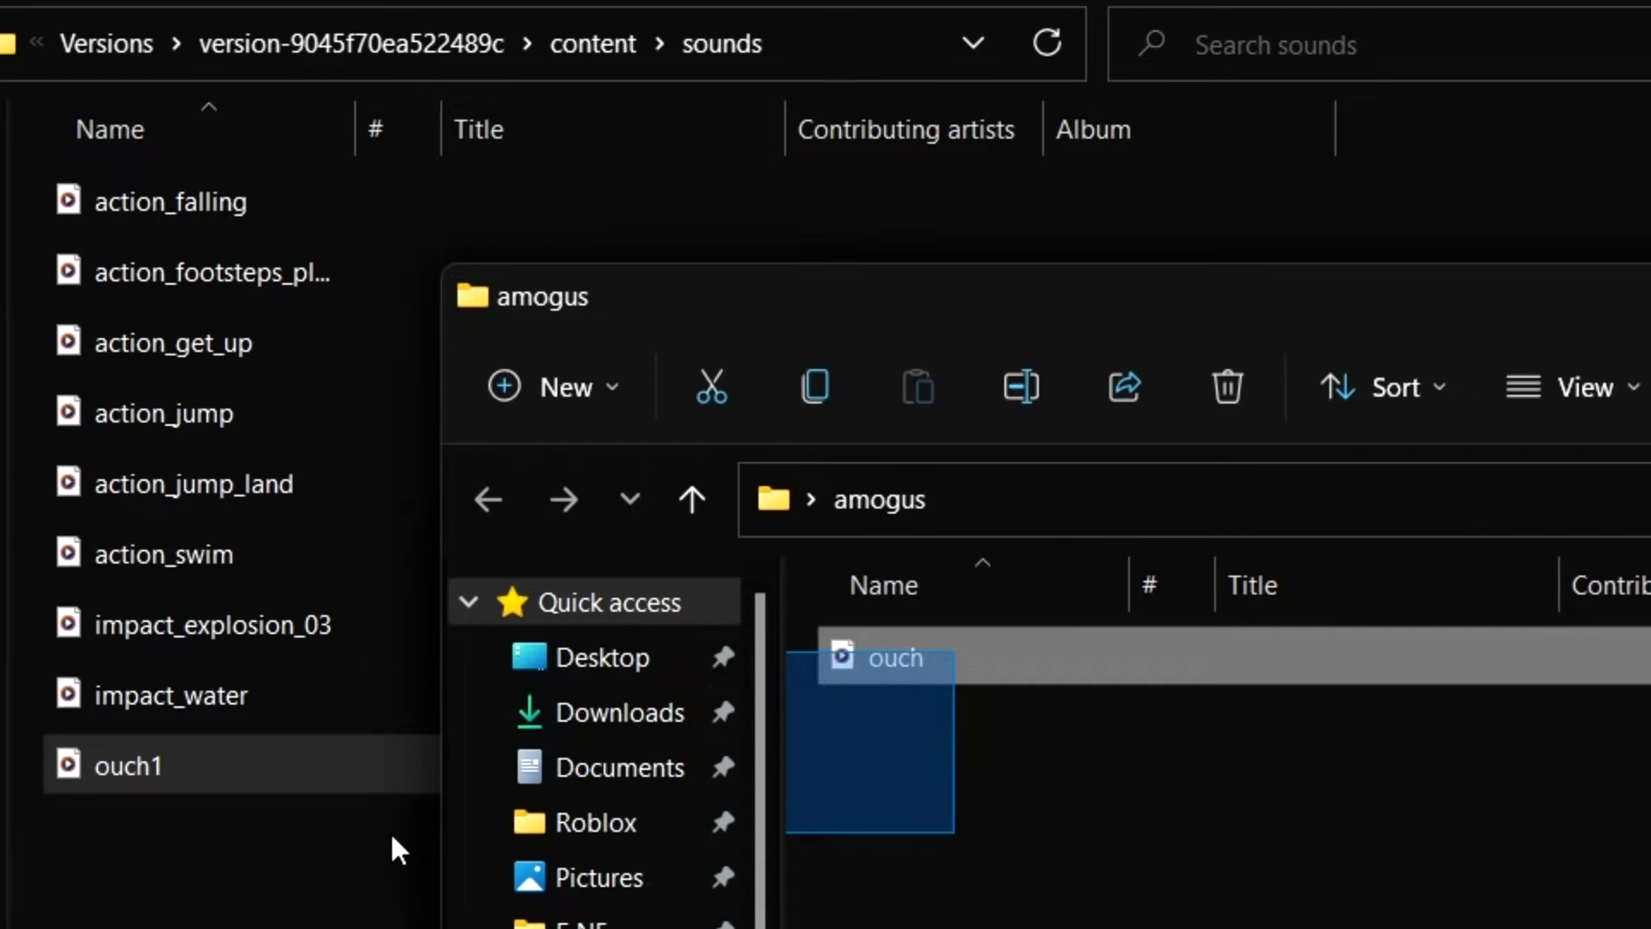
drag(859, 648, 308, 852)
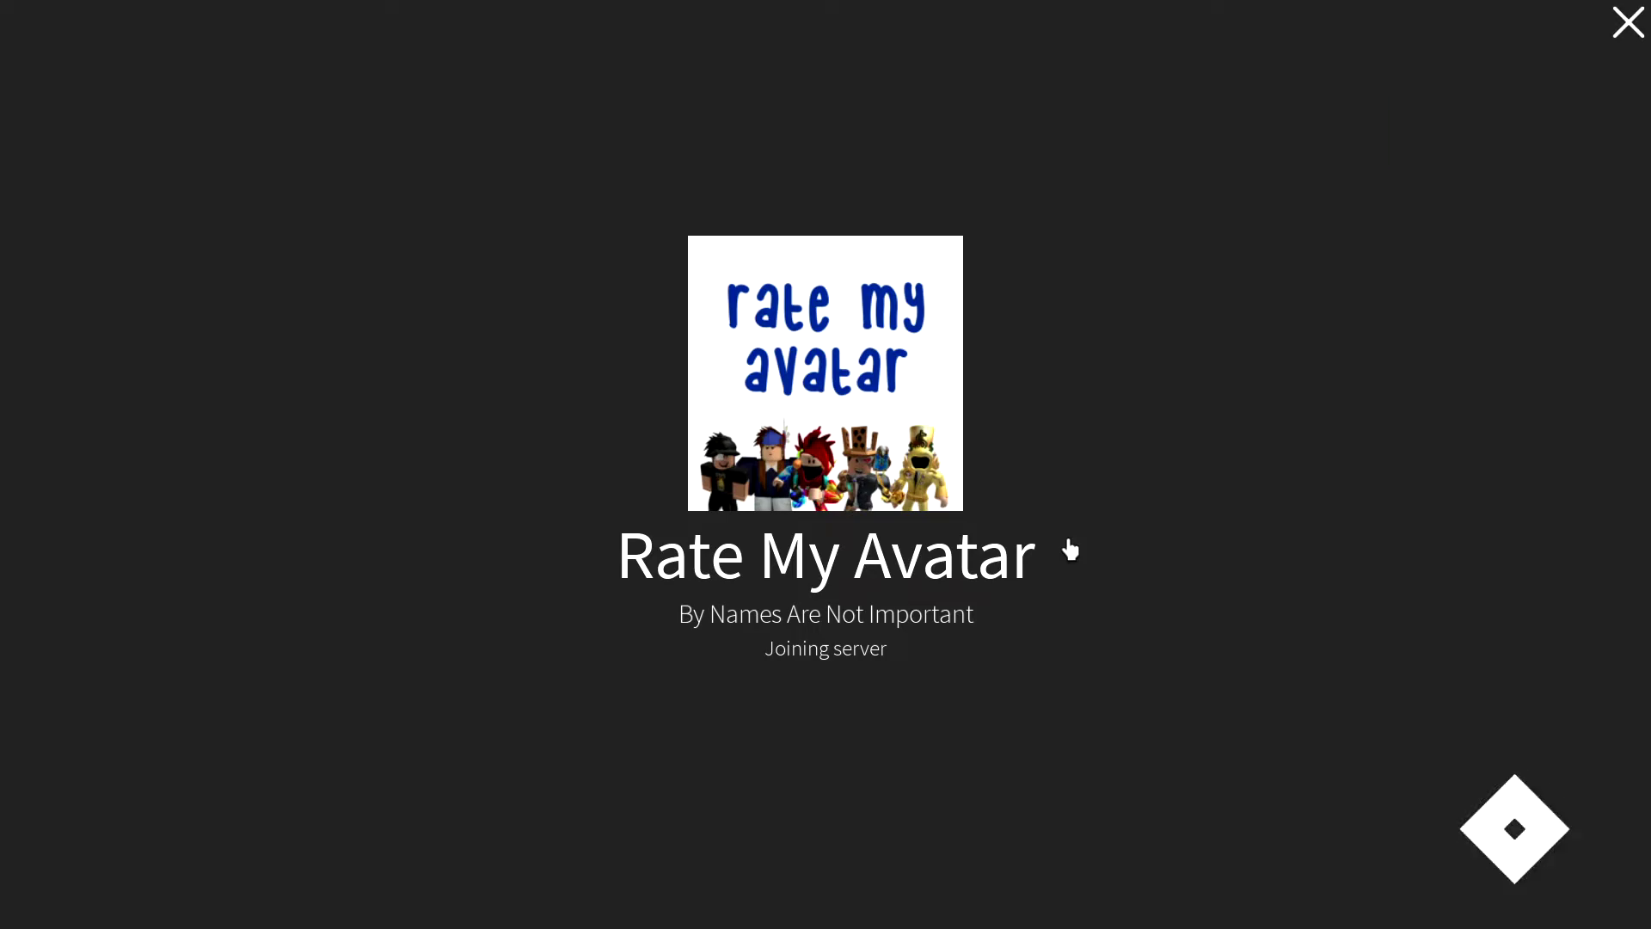
Walk the avatar toward the Stage after rejoining Rate My Avatar.
key(w)
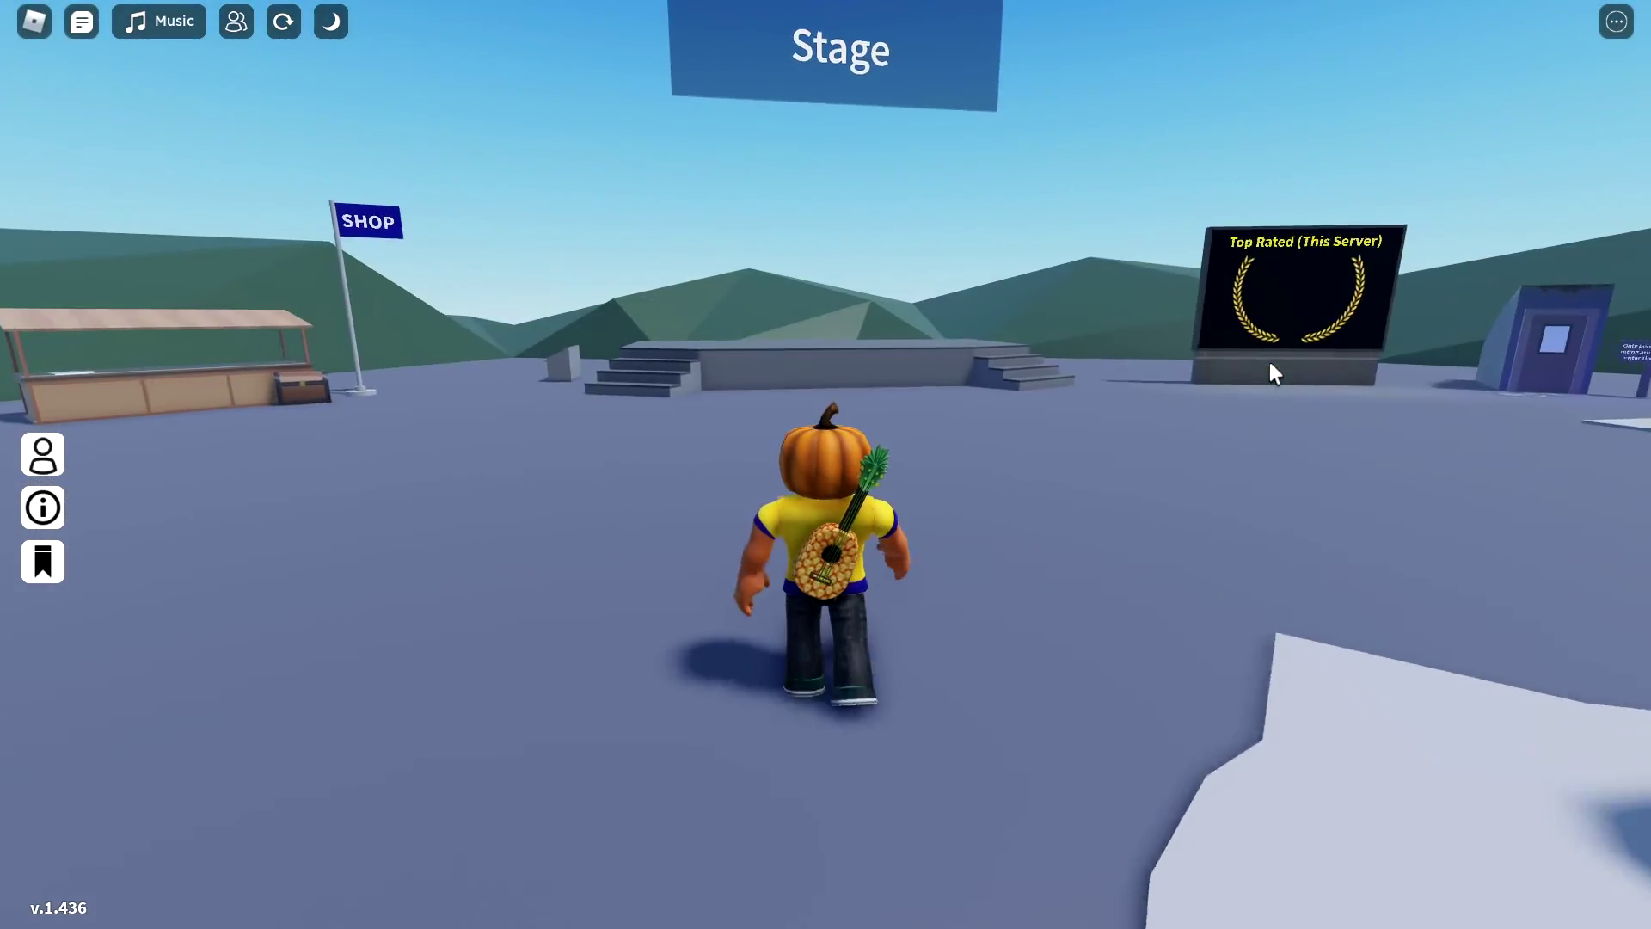